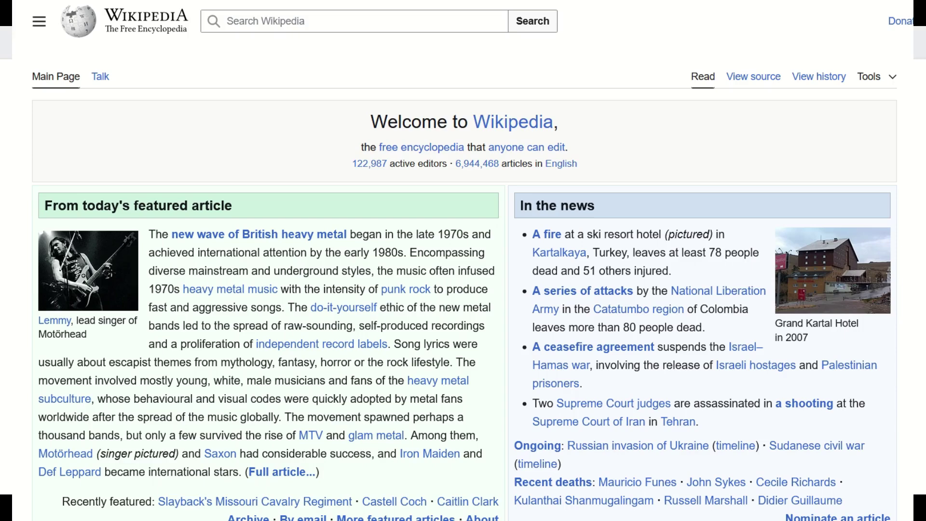
# Step: Scroll down through the Wikipedia main page and Portals page
pyautogui.scroll(-5, 463, 260)
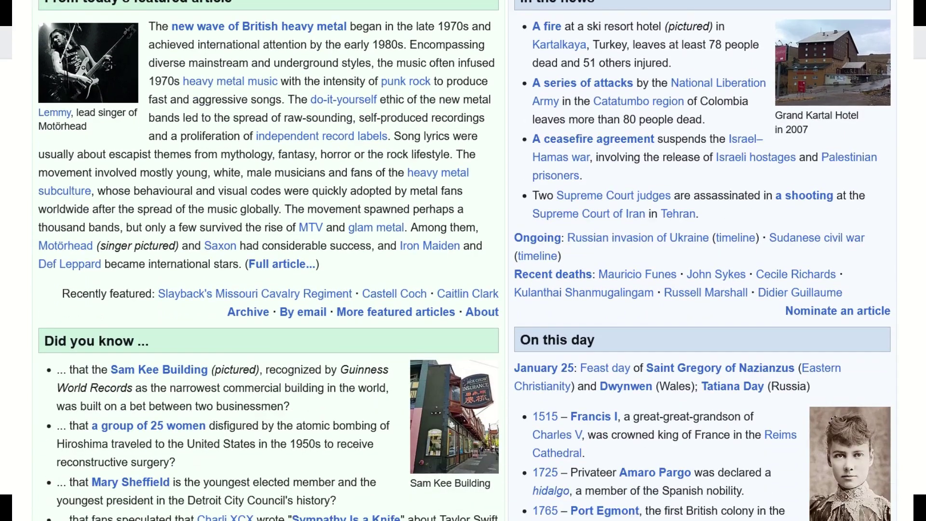
pyautogui.scroll(-6, 463, 260)
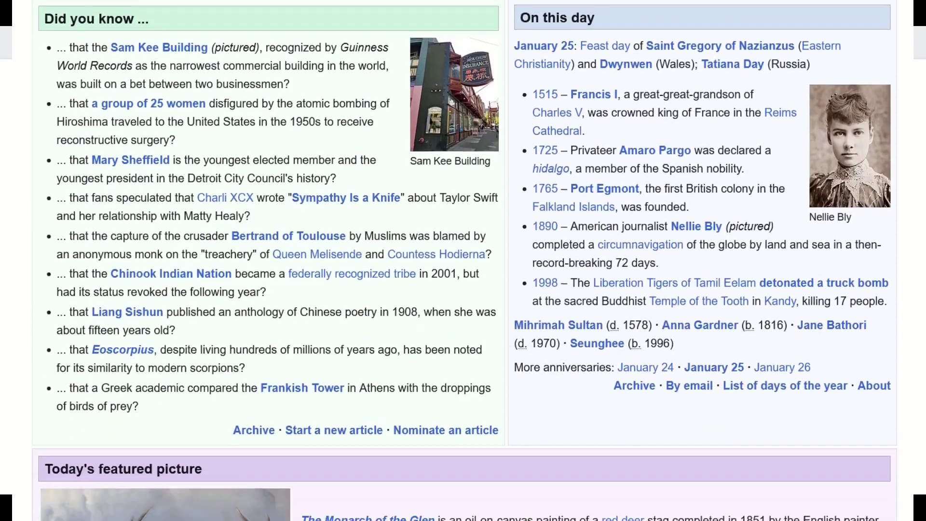
pyautogui.scroll(-4, 462, 260)
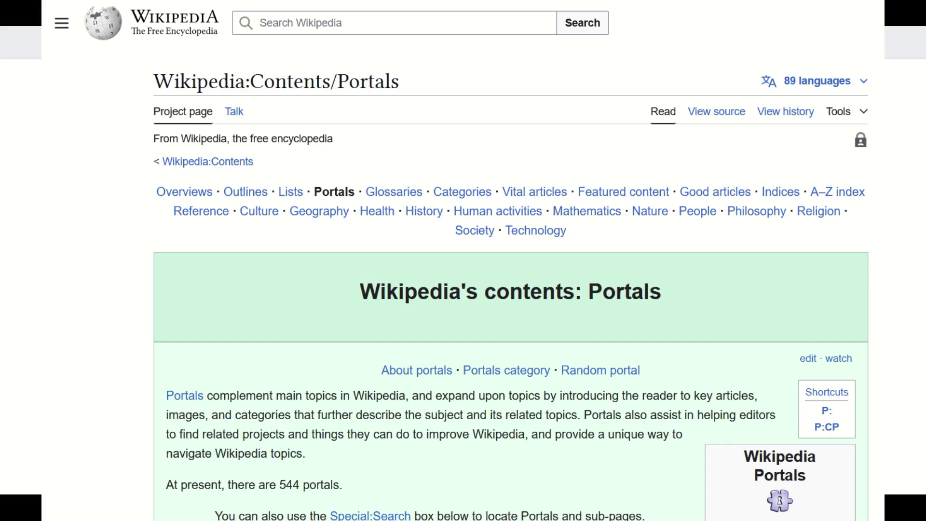
pyautogui.scroll(-10, 463, 260)
pyautogui.scroll(-4, 463, 261)
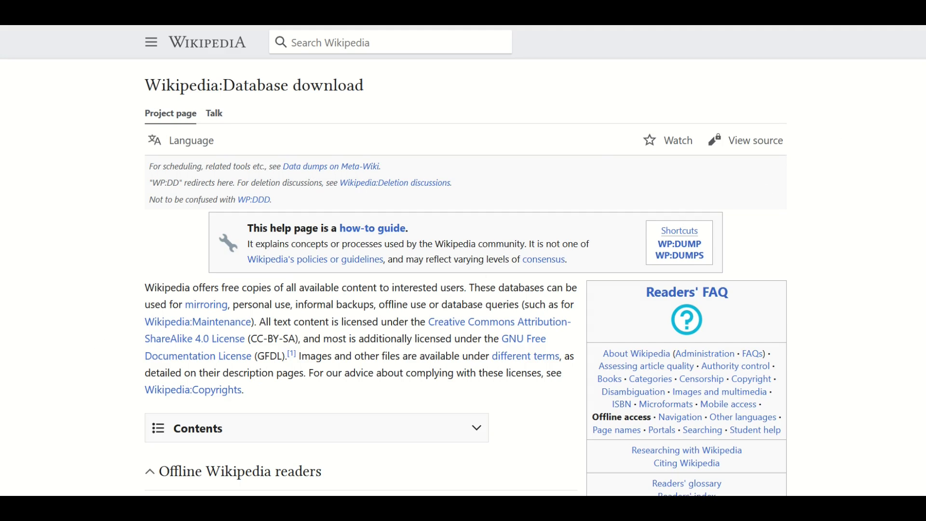
pyautogui.scroll(-1, 463, 261)
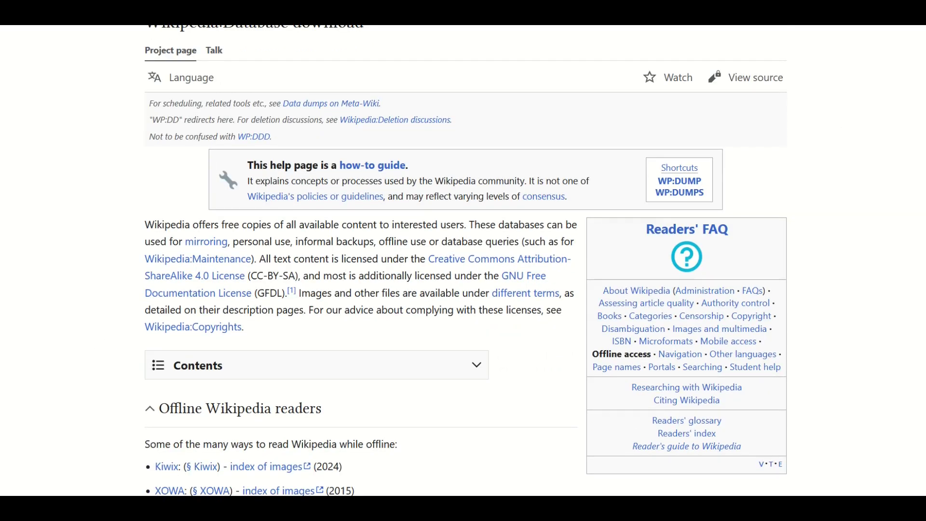
pyautogui.scroll(-20, 463, 261)
pyautogui.scroll(-20, 463, 260)
pyautogui.scroll(-20, 463, 260)
pyautogui.scroll(-20, 463, 260)
pyautogui.scroll(-15, 463, 260)
pyautogui.scroll(20, 462, 261)
pyautogui.scroll(20, 558, 112)
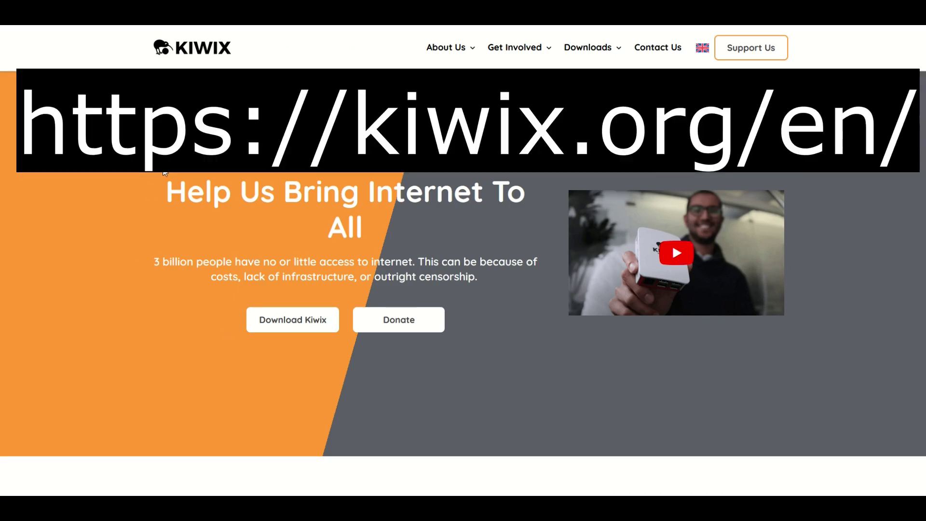
# Step: Scroll the Kiwix applications page to the Kiwix for Windows download section
pyautogui.scroll(-1, 605, 270)
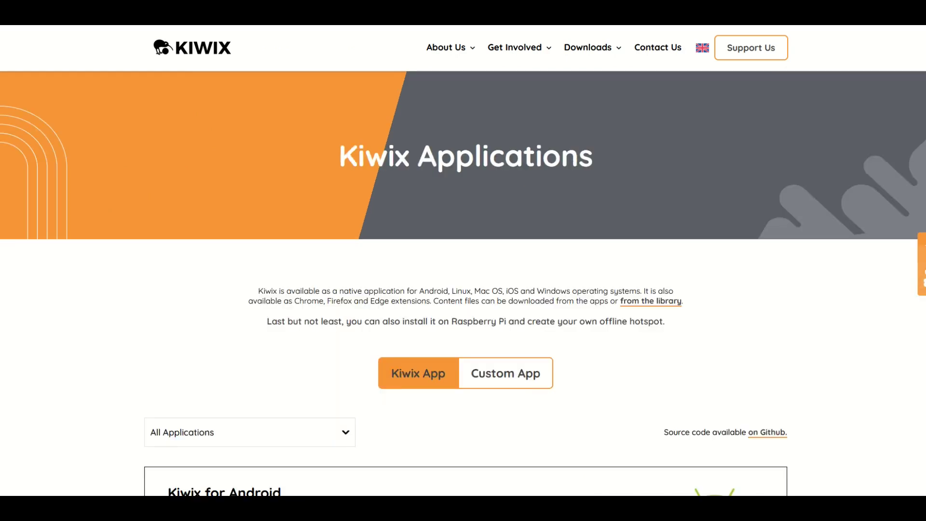
pyautogui.scroll(-4, 440, 169)
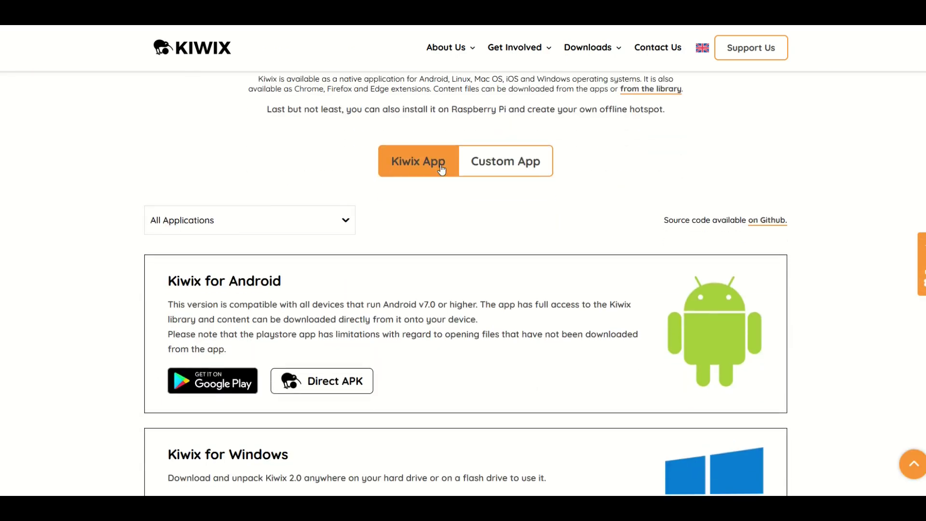
pyautogui.scroll(-4, 227, 262)
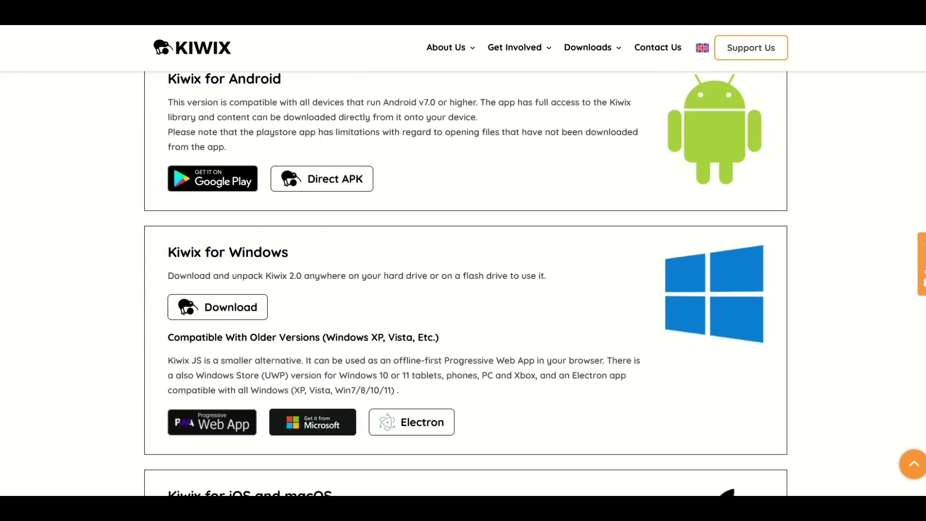
pyautogui.scroll(-7, 603, 242)
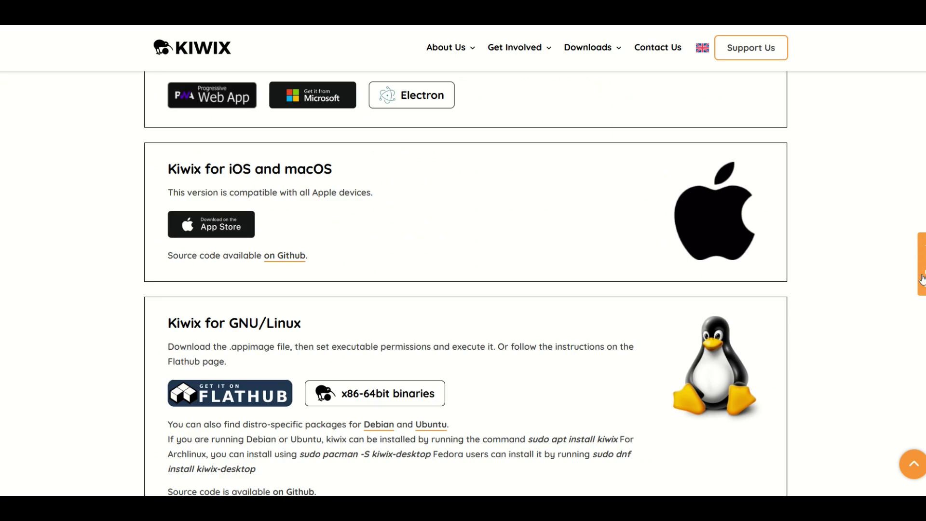
pyautogui.scroll(6, 922, 279)
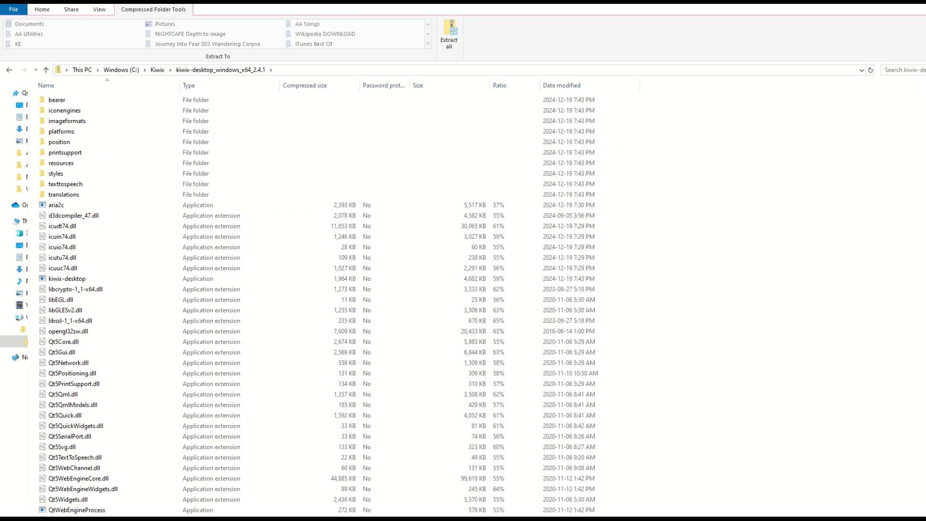
# Step: Extract all of the kiwix-desktop zip into C:\Kiwix\kiwix-desktop_windows_x64_2.4.1
pyautogui.scroll(-1, 319, 304)
pyautogui.scroll(1, 318, 304)
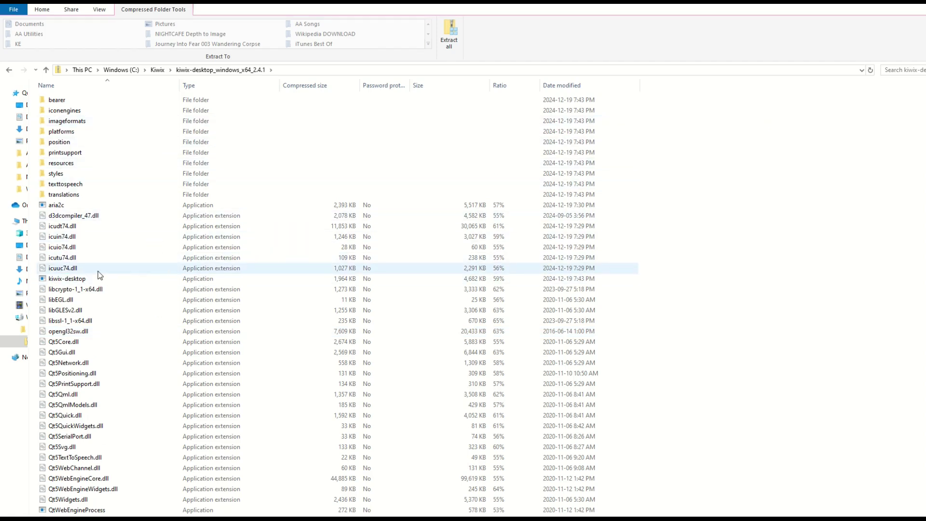
pyautogui.doubleClick(70, 279)
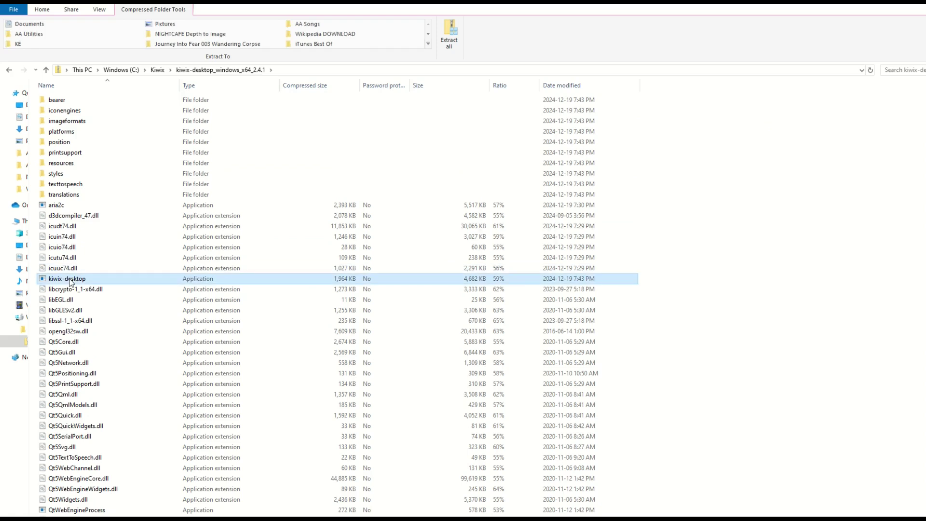
pyautogui.moveTo(483, 236); pyautogui.dragTo(291, 222)
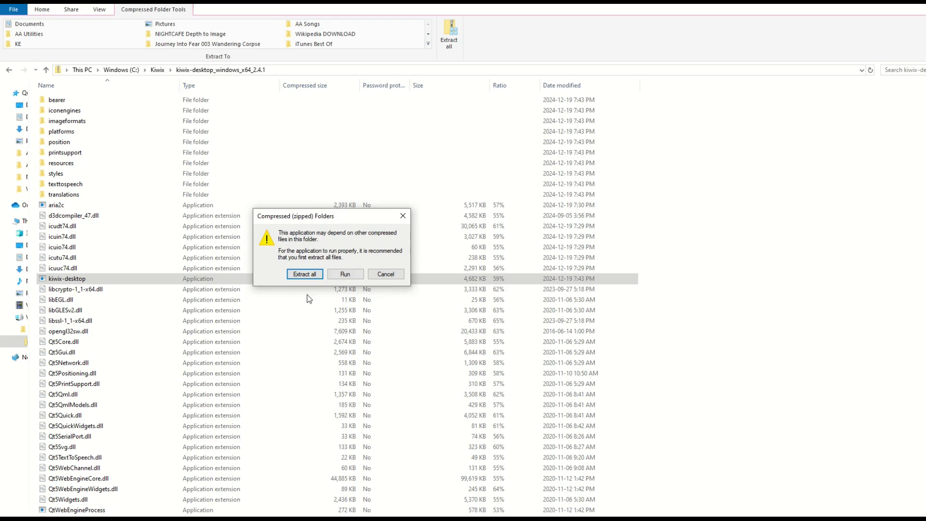
pyautogui.click(304, 275)
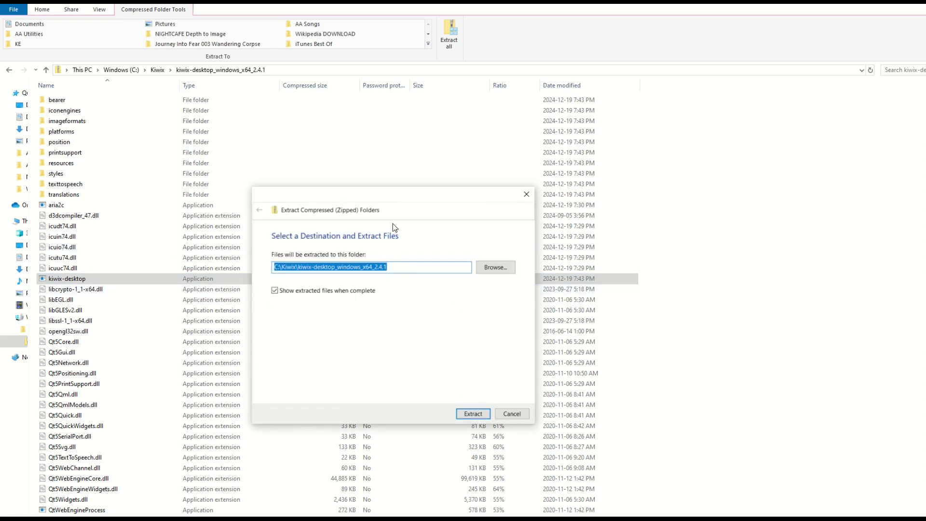
pyautogui.moveTo(326, 196); pyautogui.dragTo(317, 173)
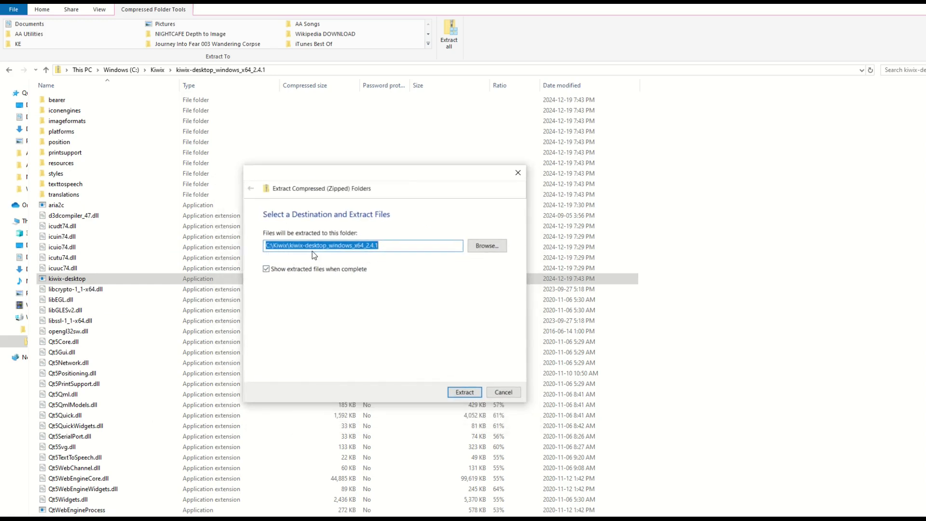
pyautogui.click(461, 393)
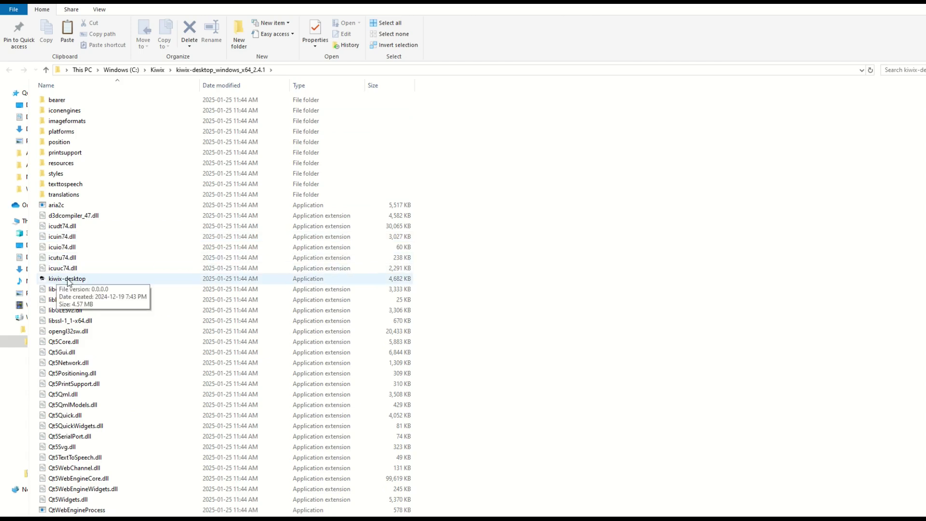
# Step: Start Kiwix Desktop from the extracted kiwix-desktop_windows_x64_2.4.1 folder
pyautogui.doubleClick(206, 285)
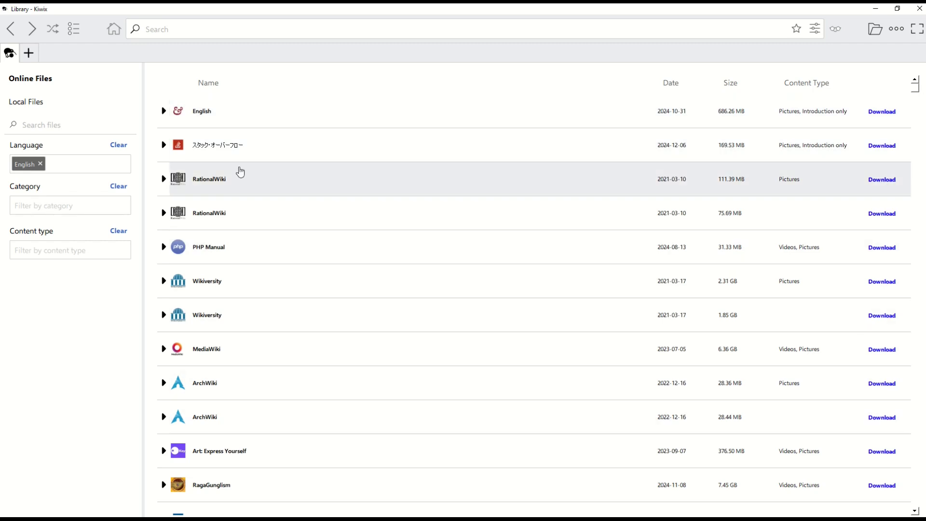
# Step: Expand and collapse the English and two Wikiversity entries to read their descriptions
pyautogui.click(164, 112)
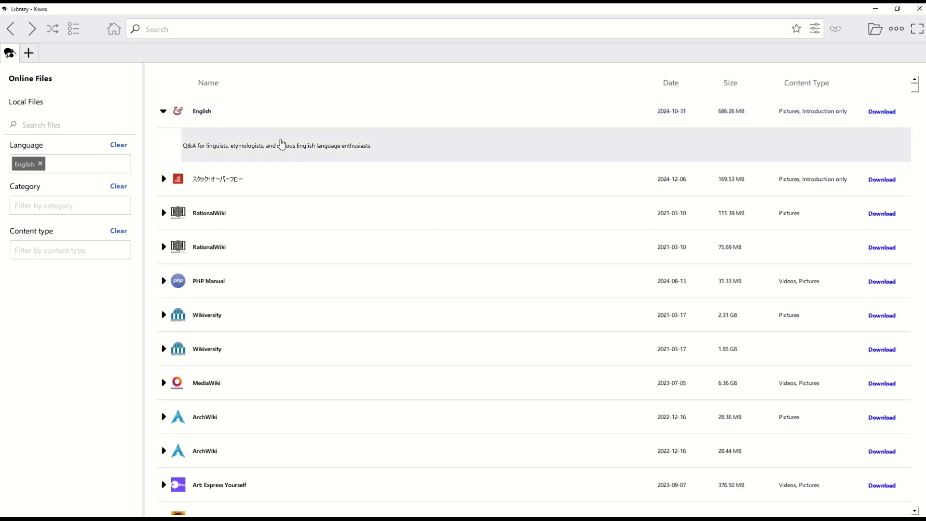
pyautogui.click(163, 112)
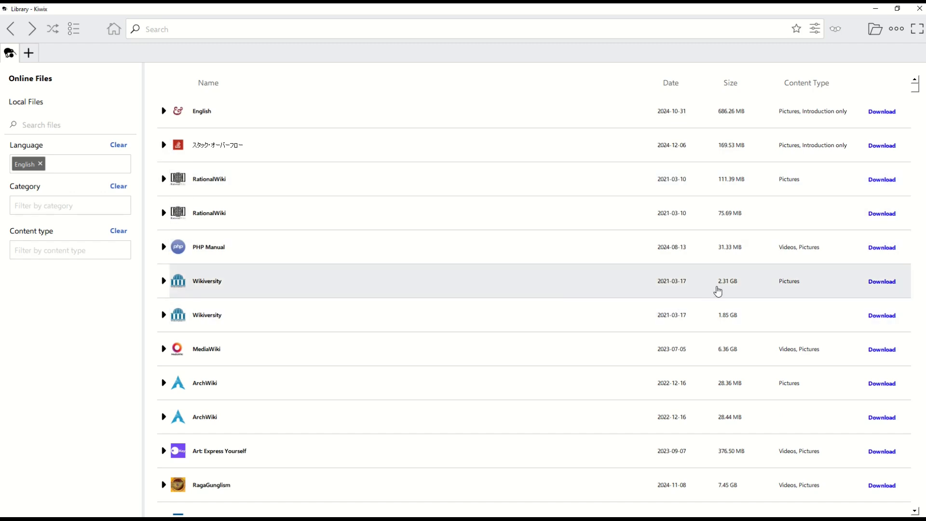
pyautogui.click(164, 282)
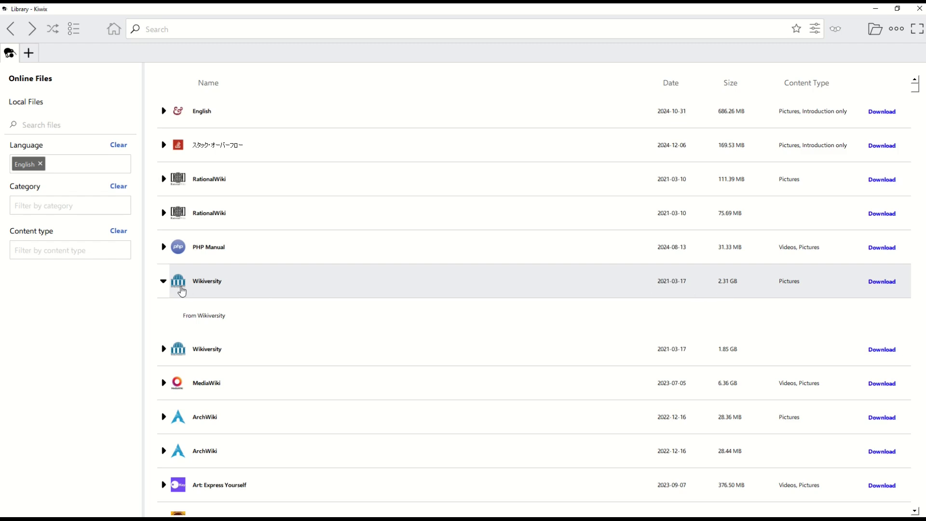
pyautogui.click(165, 290)
pyautogui.click(164, 315)
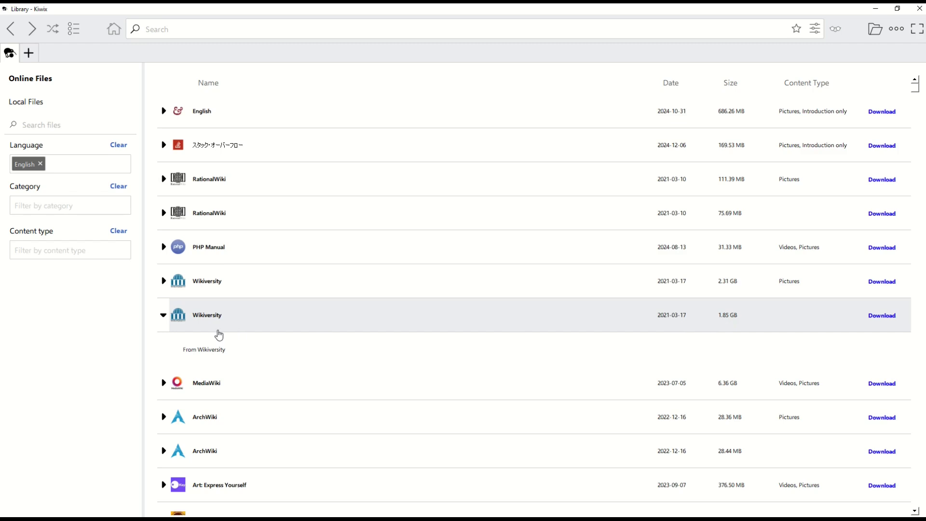
pyautogui.click(165, 325)
# Step: Scroll down the Online Files list and expand the Military Medicine entry
pyautogui.scroll(-10, 182, 327)
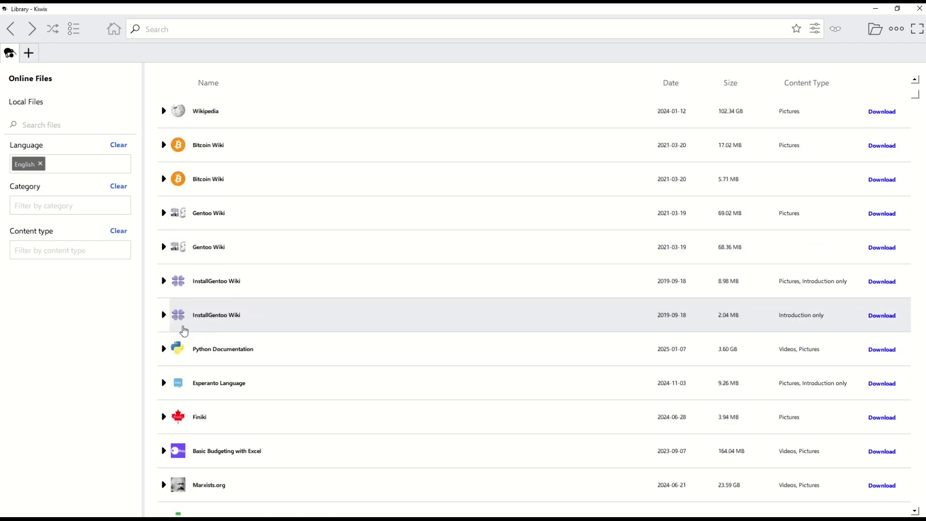
pyautogui.scroll(-3, 184, 331)
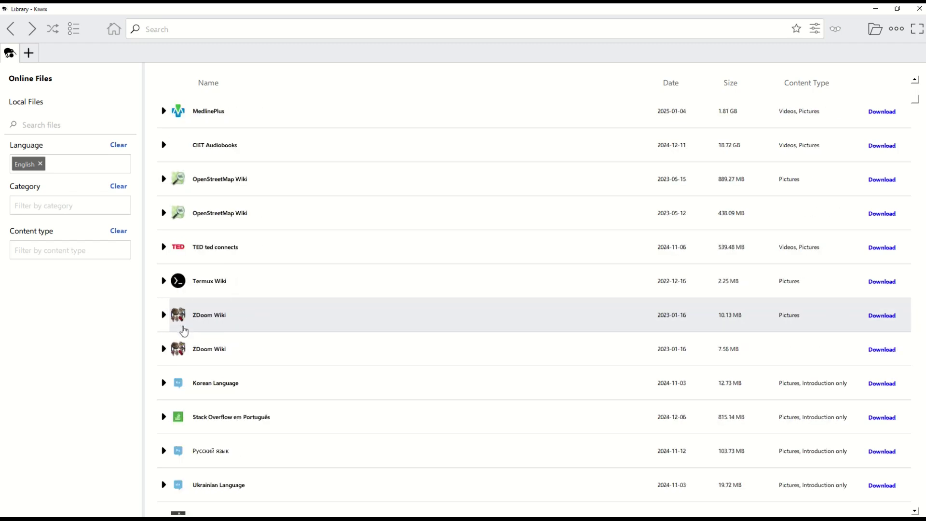
pyautogui.scroll(-2, 184, 331)
pyautogui.scroll(-3, 183, 331)
pyautogui.click(239, 391)
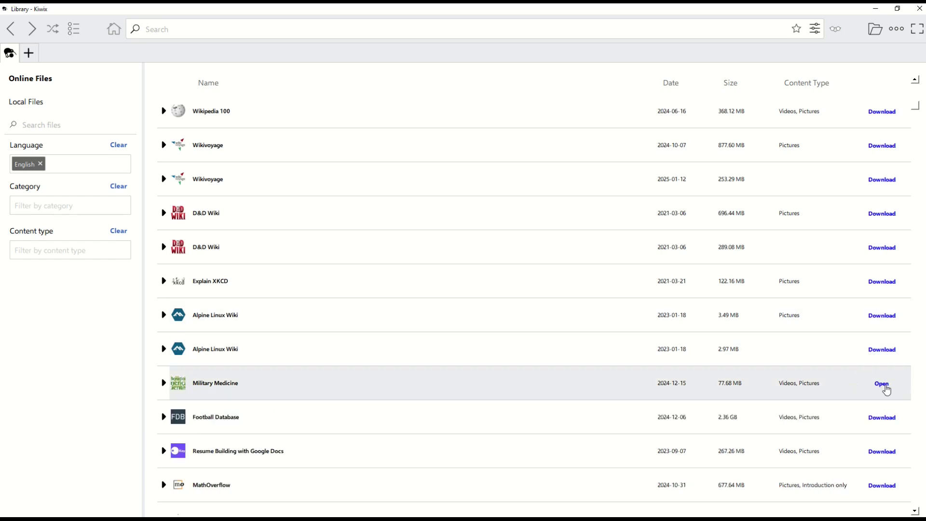
# Step: Open Military Medicine, follow the Preventive Medicine link, and open the PDF without saving
pyautogui.click(881, 384)
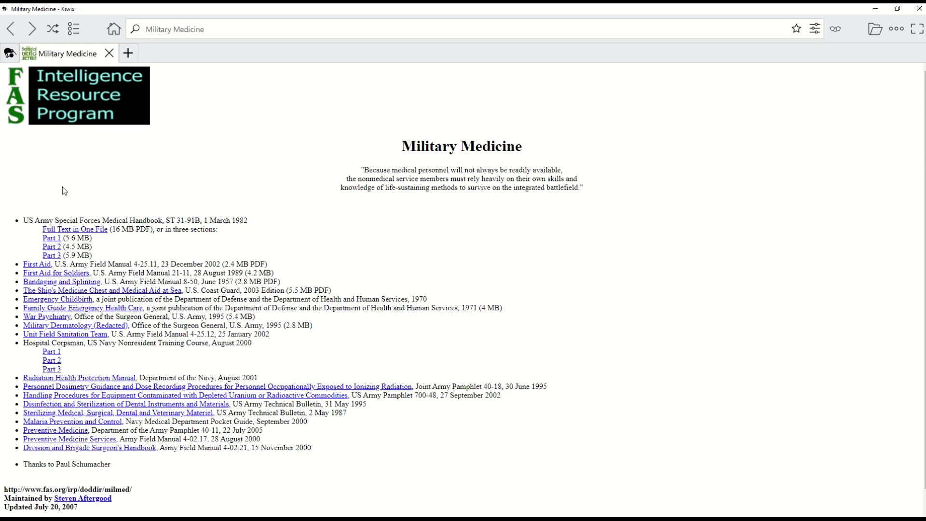
pyautogui.click(38, 430)
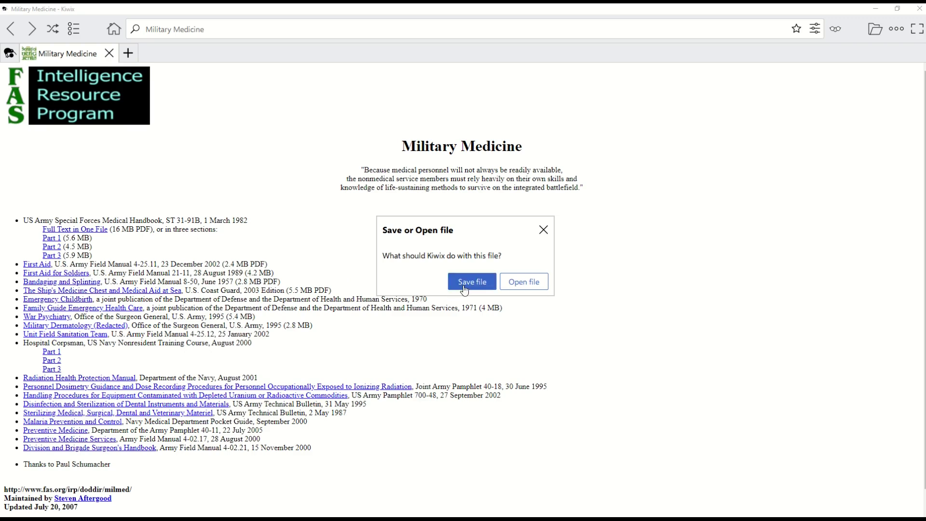
pyautogui.click(515, 286)
# Step: Skim further into the Preventive Medicine PDF by scrolling and dragging its scrollbar
pyautogui.scroll(-3, 345, 216)
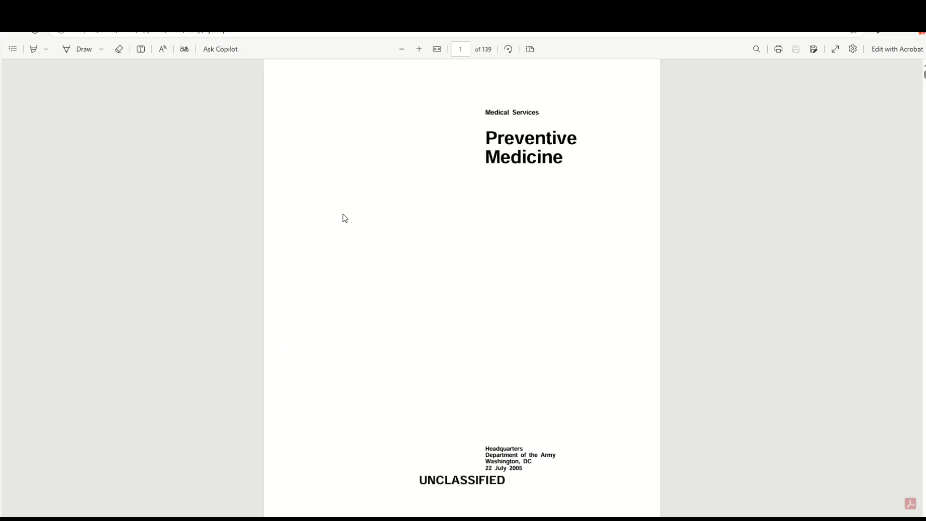
pyautogui.moveTo(923, 75); pyautogui.dragTo(918, 255)
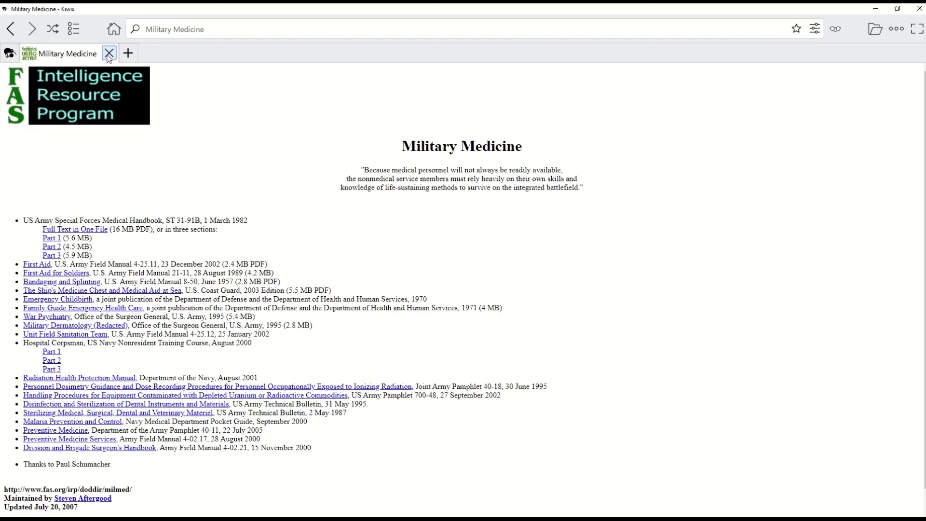
# Step: Switch between the library and the Military Medicine tab, then close that tab
pyautogui.click(10, 54)
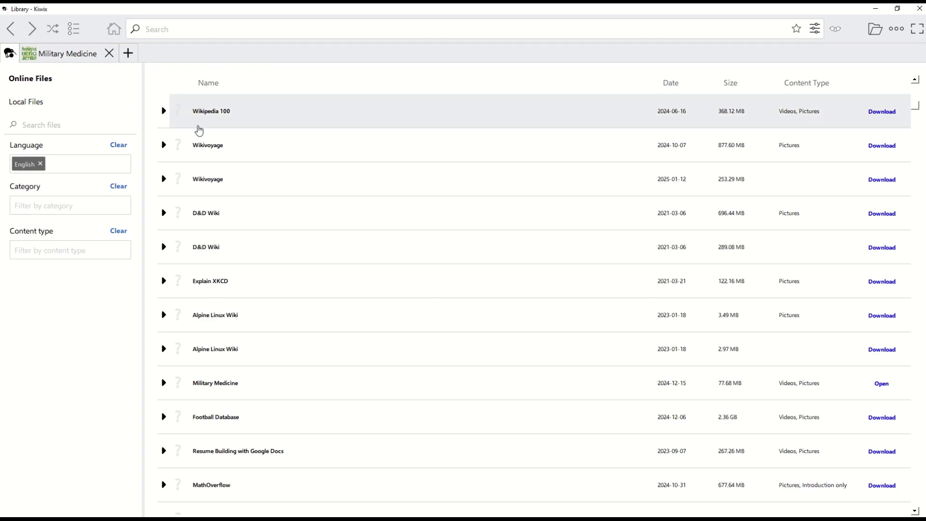
pyautogui.click(42, 56)
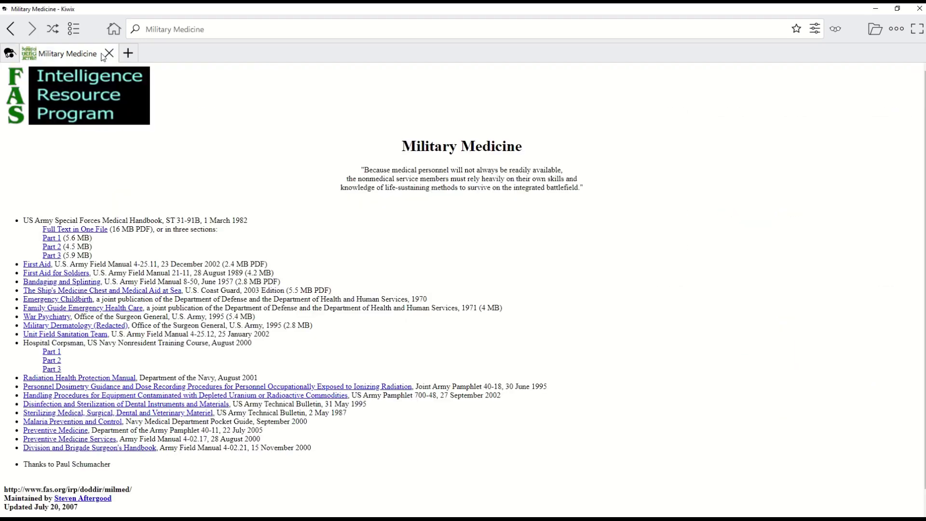
pyautogui.click(10, 54)
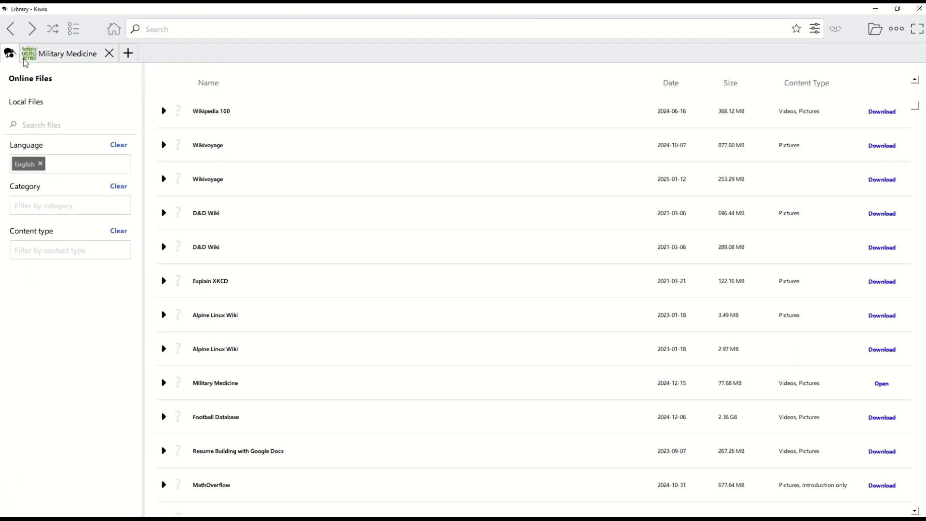
pyautogui.click(76, 57)
pyautogui.click(109, 53)
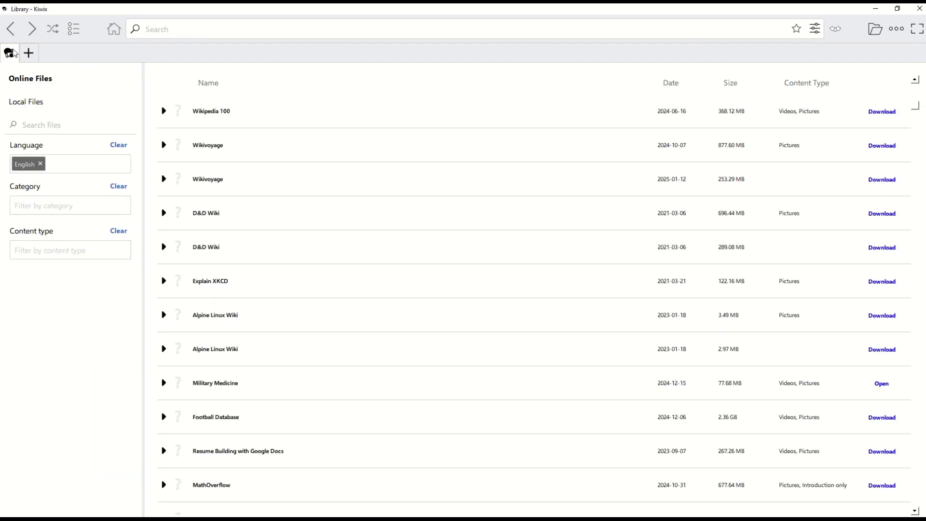
# Step: Scroll the Online Files list and expand the Comics by Wikipedia entry's description
pyautogui.scroll(-15, 908, 384)
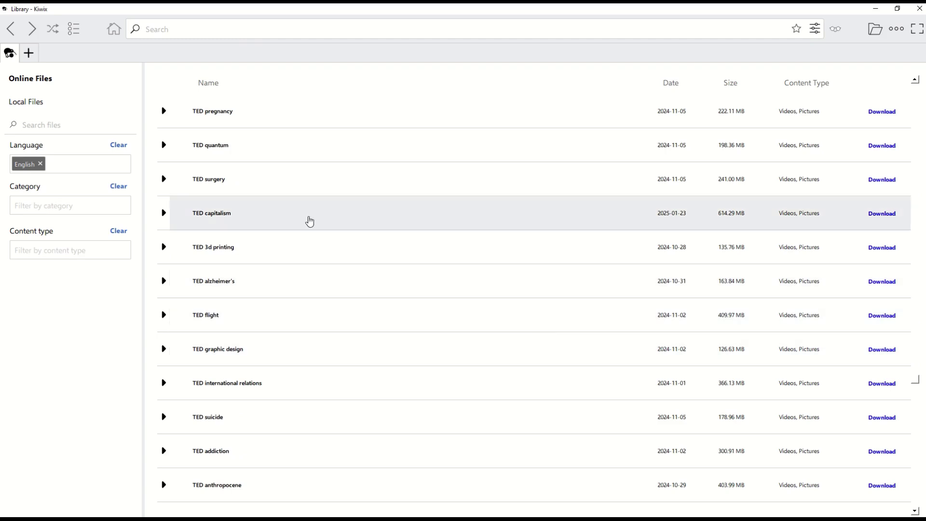
pyautogui.scroll(-6, 271, 291)
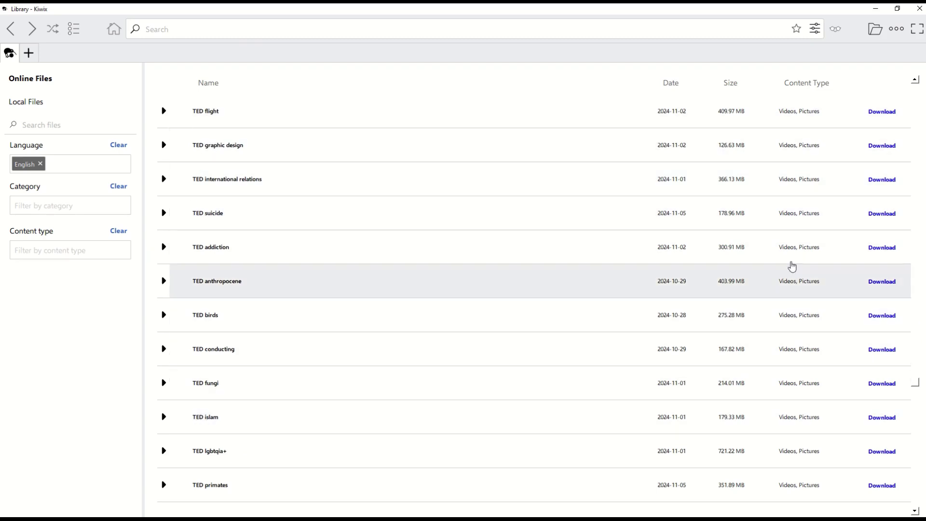
pyautogui.moveTo(916, 390); pyautogui.dragTo(915, 313)
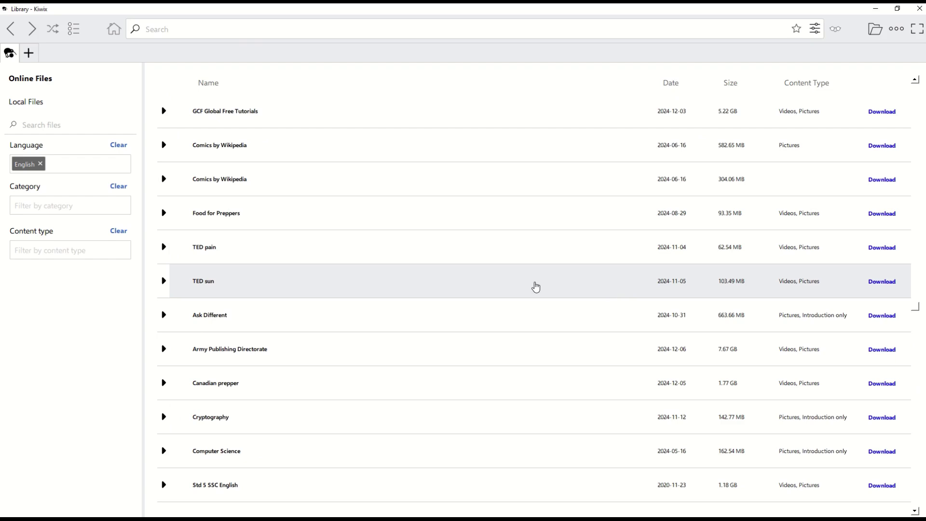
pyautogui.click(163, 145)
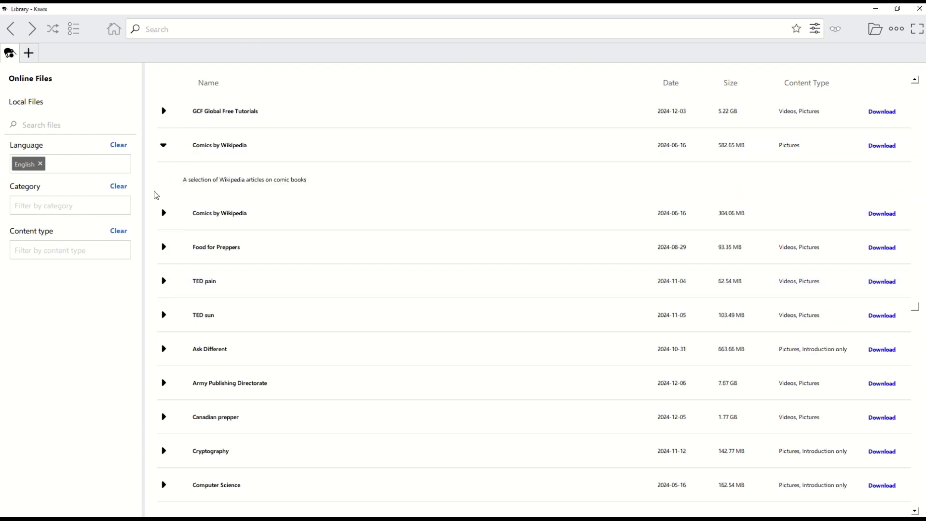